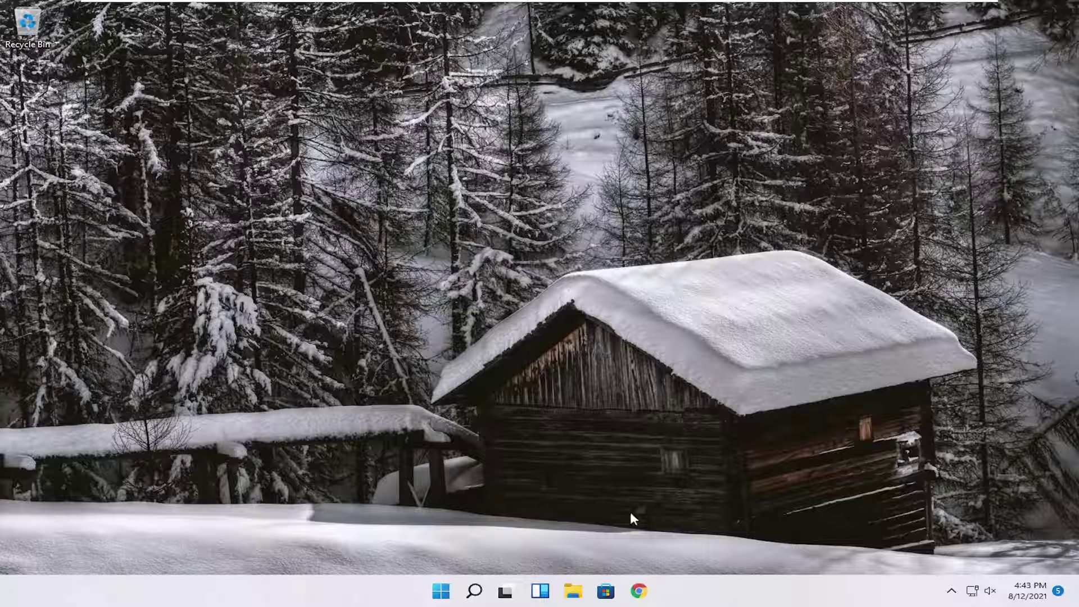
# Step: Launch Command Prompt as administrator from a cmd search, approving the UAC prompt
pyautogui.click(474, 591)
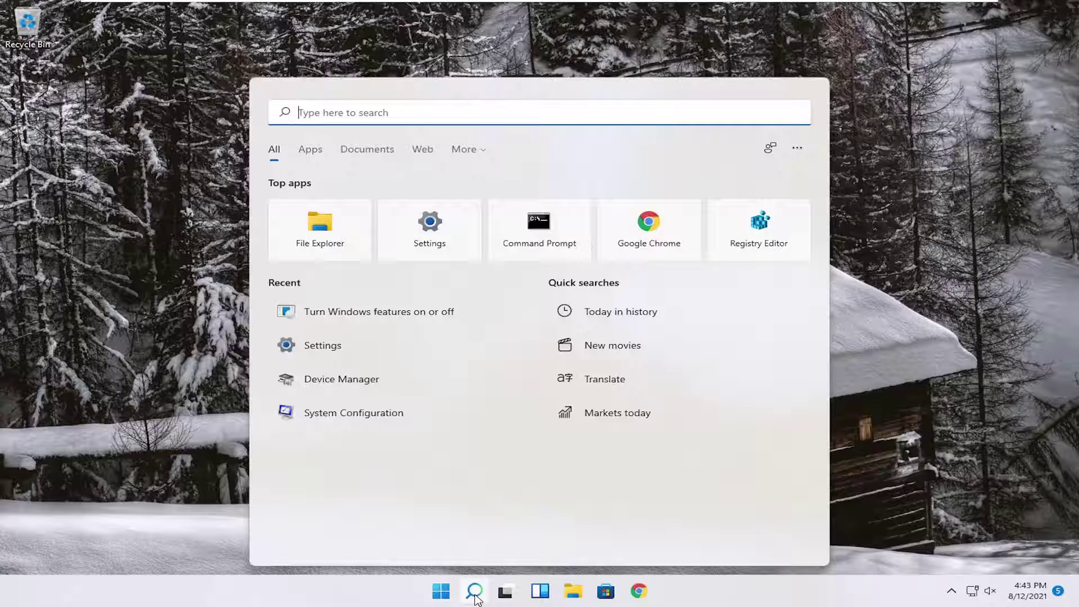
pyautogui.write('cmd')
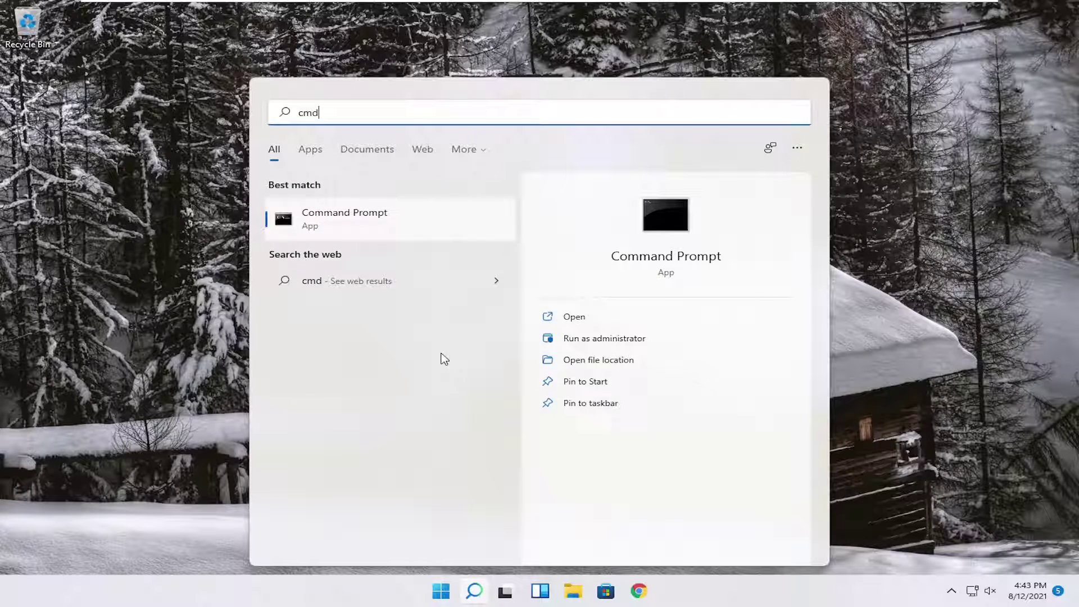
pyautogui.rightClick(338, 231)
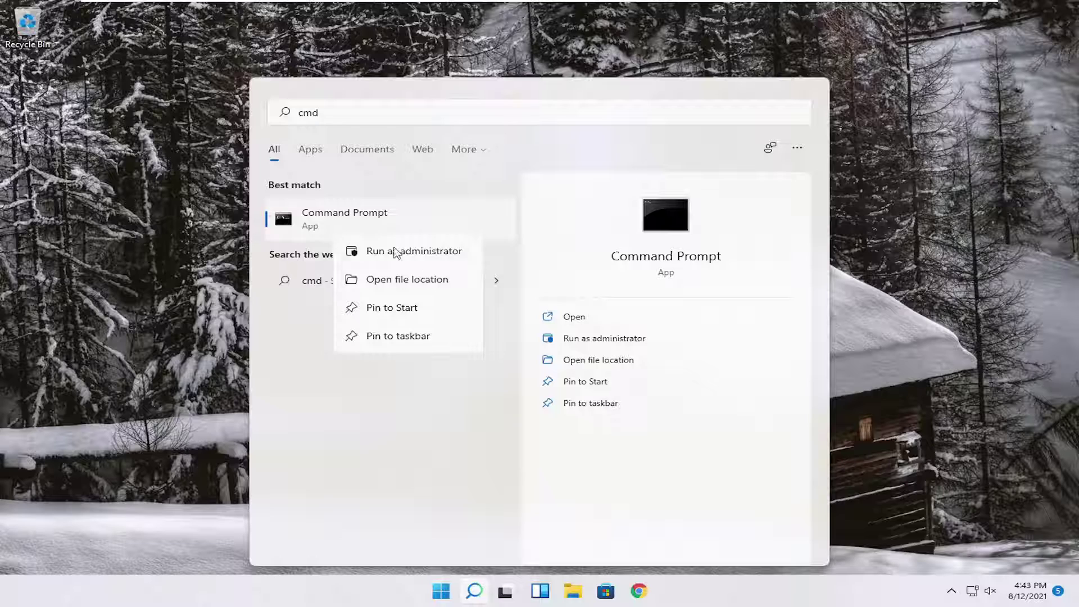
pyautogui.click(436, 257)
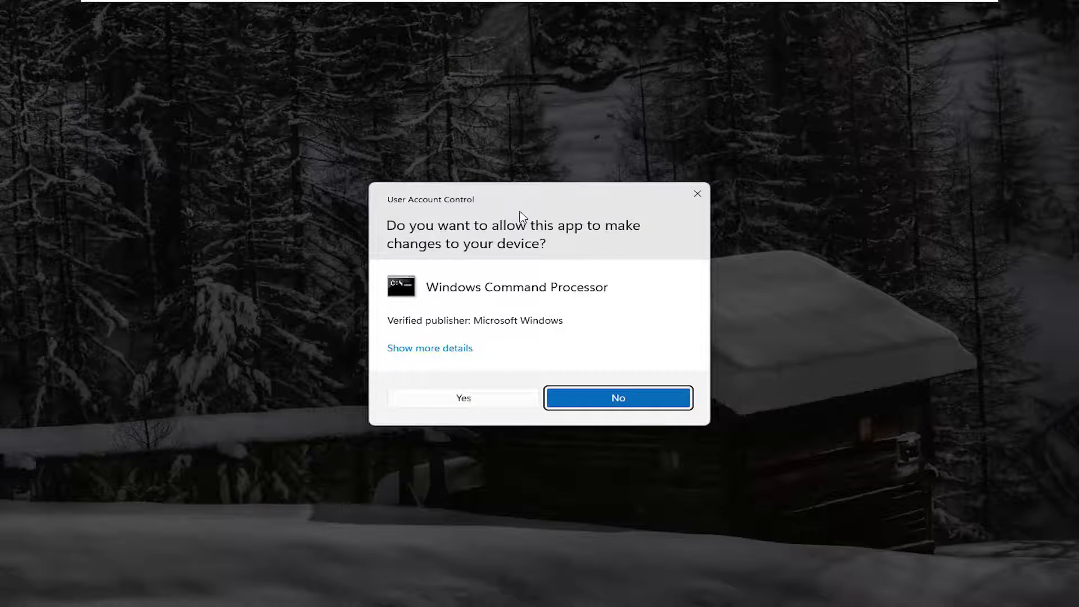
pyautogui.click(464, 398)
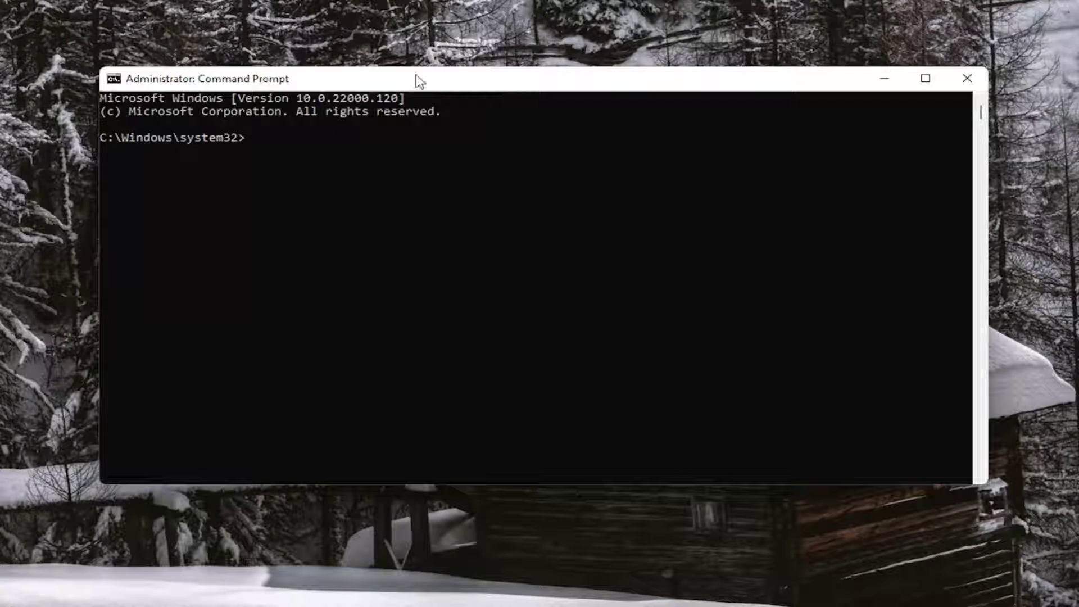
pyautogui.write('ipconf')
pyautogui.write('ig /fl')
pyautogui.write('ushdns')
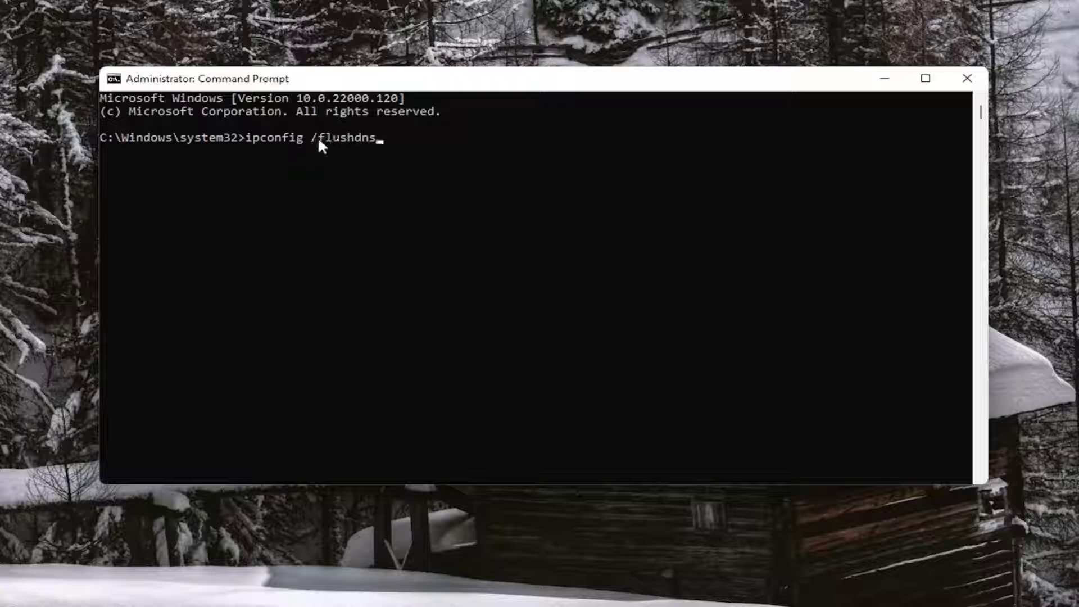
# Step: Run ipconfig /flushdns to clear the DNS resolver cache
pyautogui.press('Return')
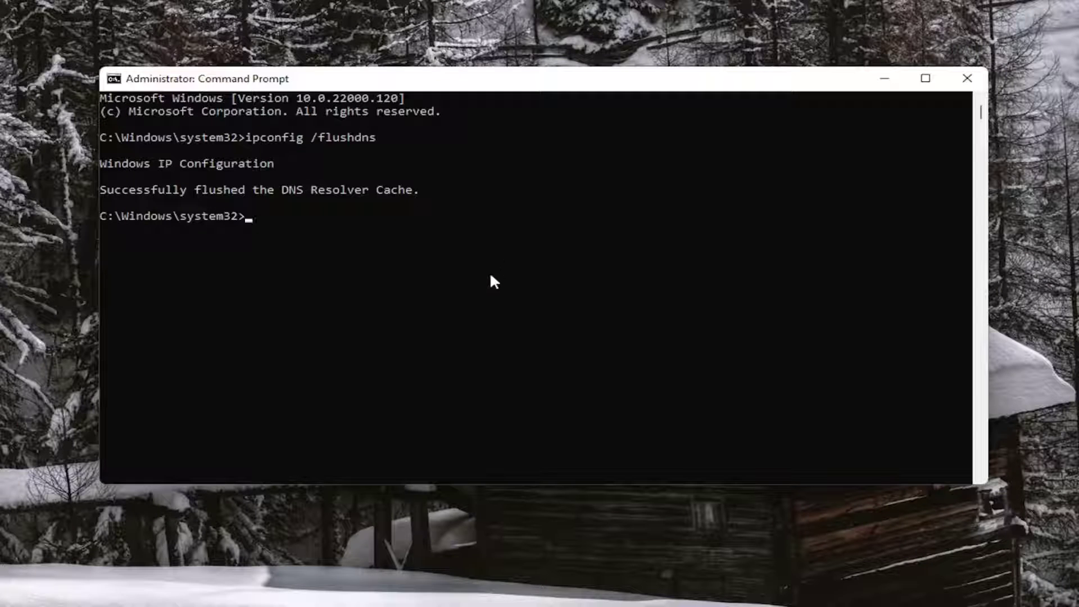
pyautogui.write('ne')
pyautogui.write('tsh w')
pyautogui.write('insock')
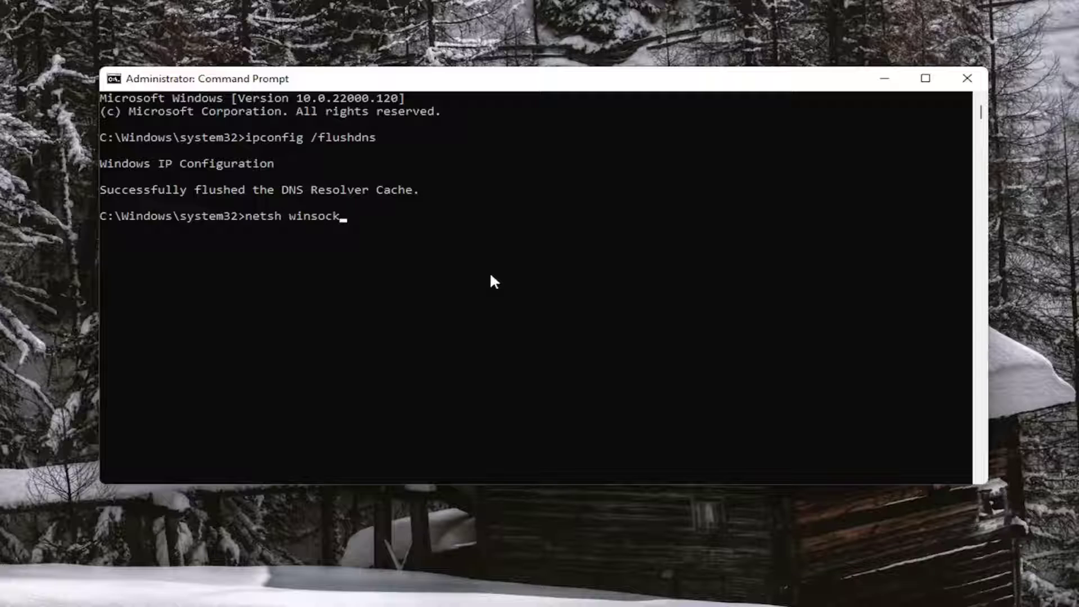
pyautogui.write(' reset')
# Step: Run netsh winsock reset to reset the Winsock catalog
pyautogui.press('Return')
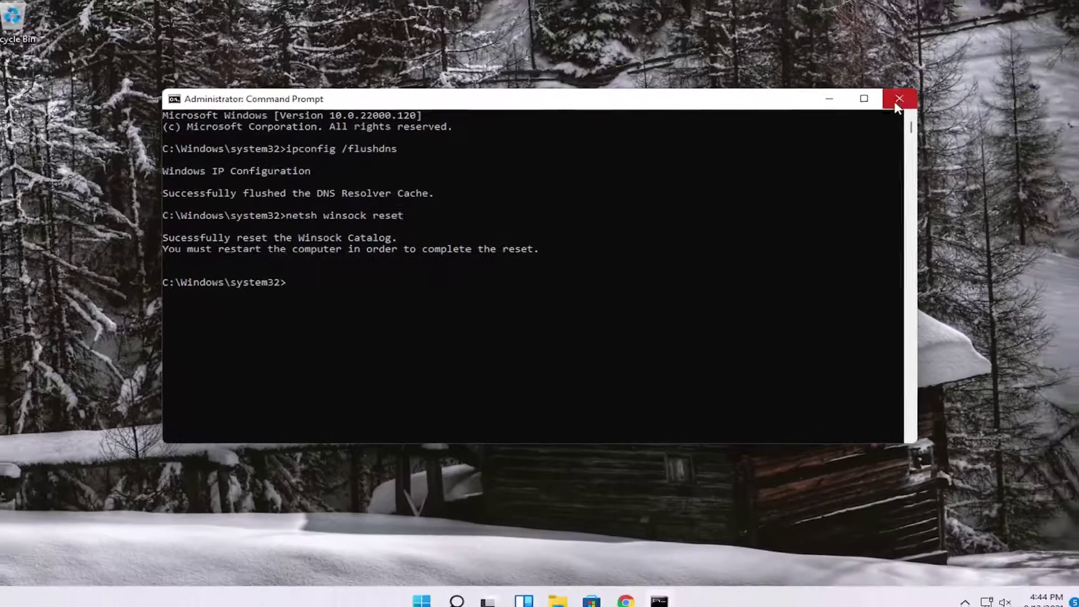
# Step: Close Command Prompt and show the Start quick menu's Shut down or sign out options
pyautogui.click(898, 101)
pyautogui.rightClick(440, 590)
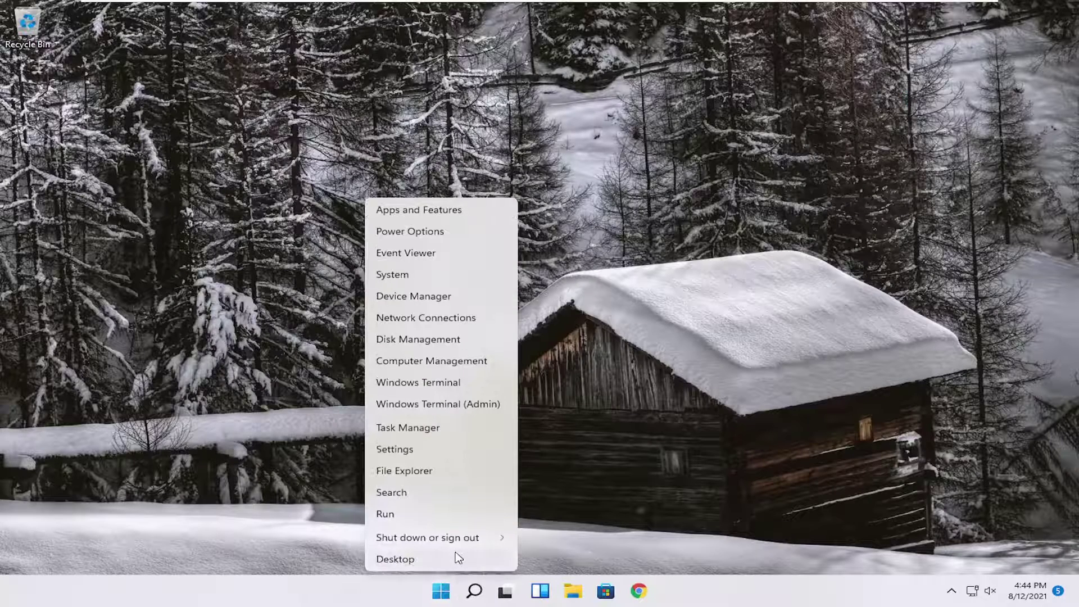
pyautogui.moveTo(427, 536)
pyautogui.click(557, 575)
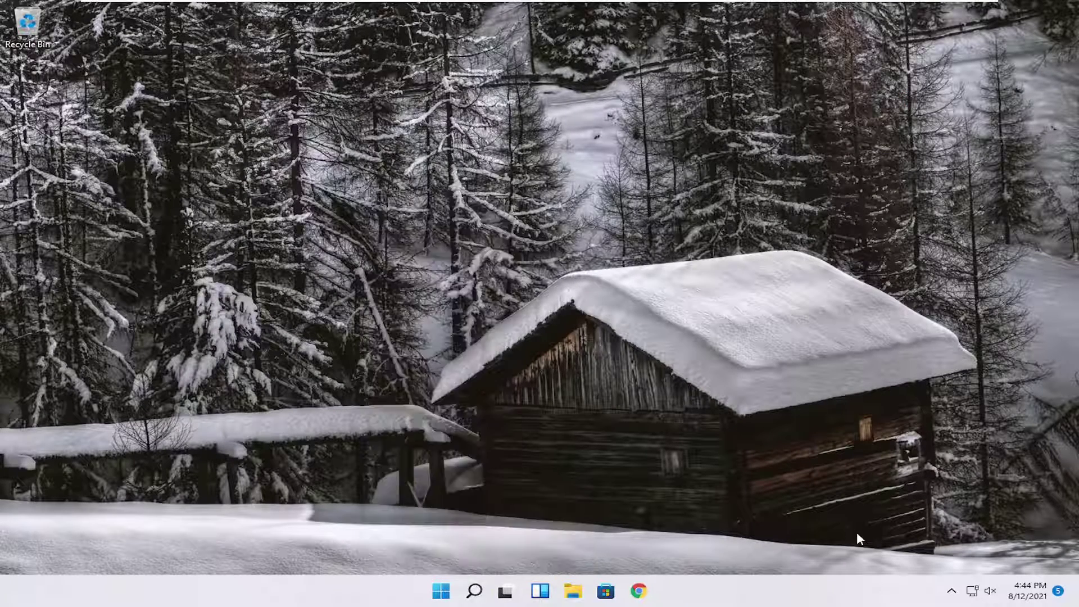